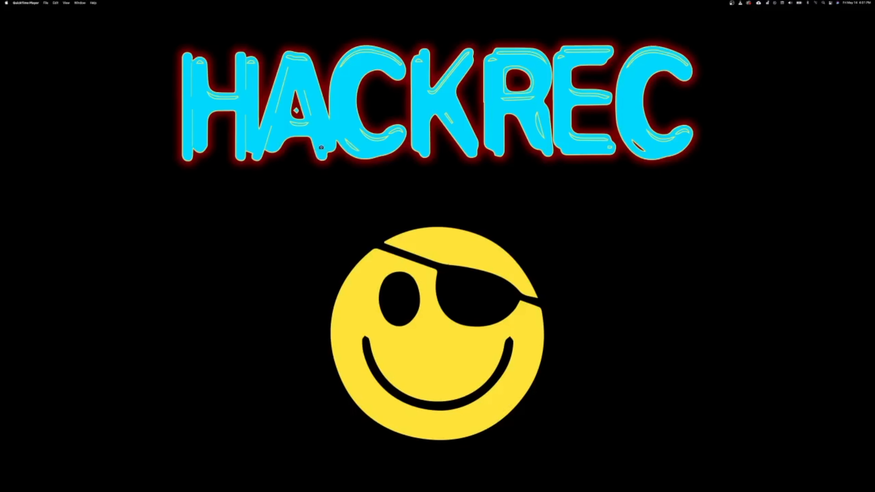
Step: Record a brief full-screen capture in QuickTime Player, stop it, and bring Firefox forward
{"action": "left_click", "coordinate": [321, 148]}
{"action": "left_click", "coordinate": [723, 4]}
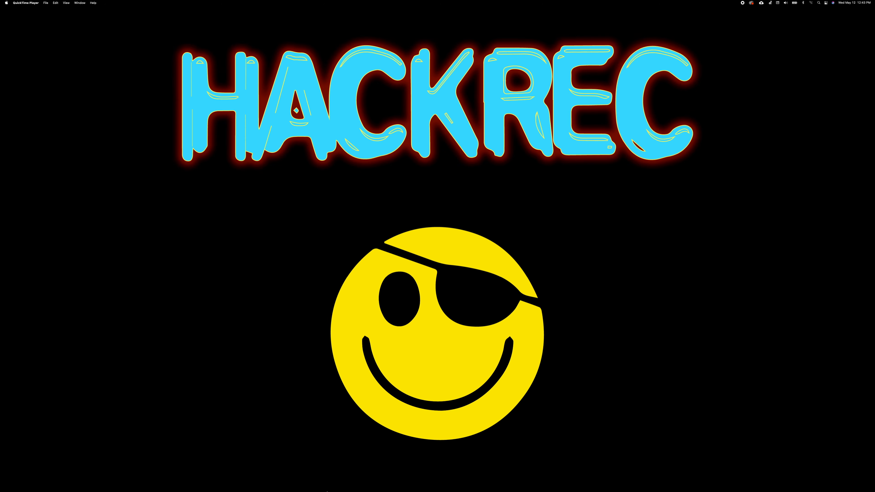
{"action": "mouse_move", "coordinate": [361, 482]}
{"action": "left_click", "coordinate": [447, 481]}
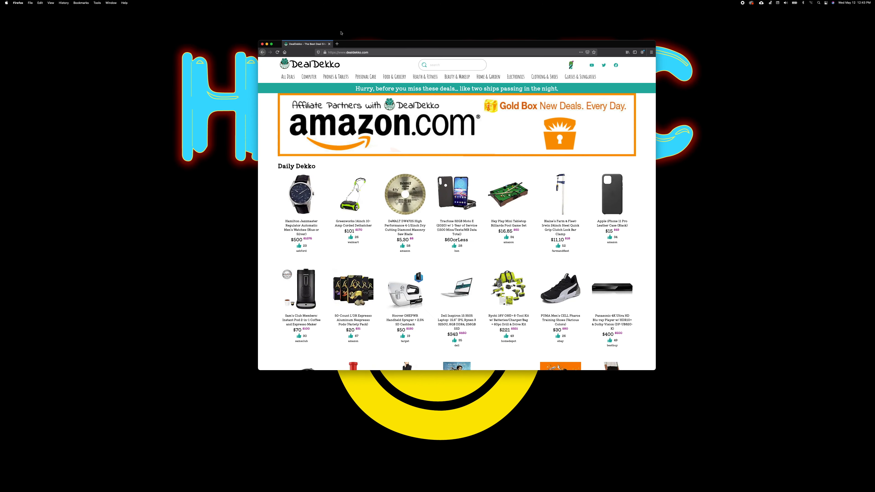
Step: In a new tab, search Google for 'timer' and start the 5-minute countdown
{"action": "left_click", "coordinate": [337, 44]}
{"action": "type", "text": "timer"}
{"action": "key", "text": "Return"}
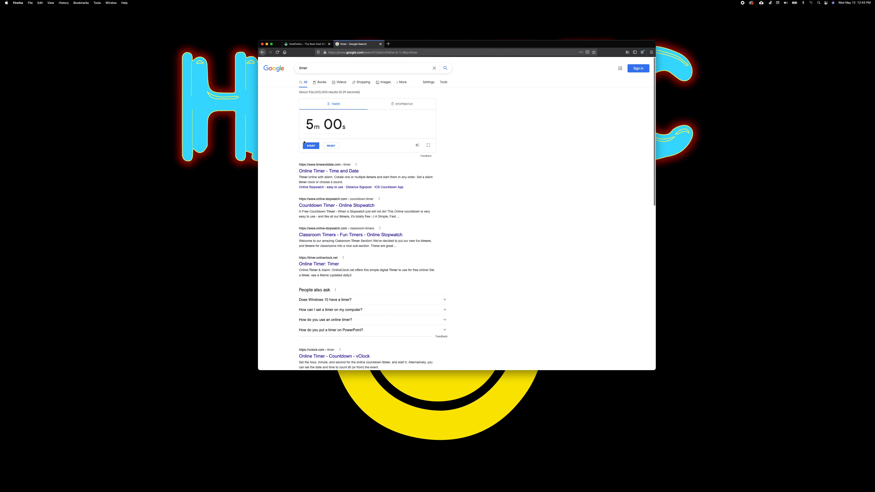
{"action": "left_click", "coordinate": [310, 146]}
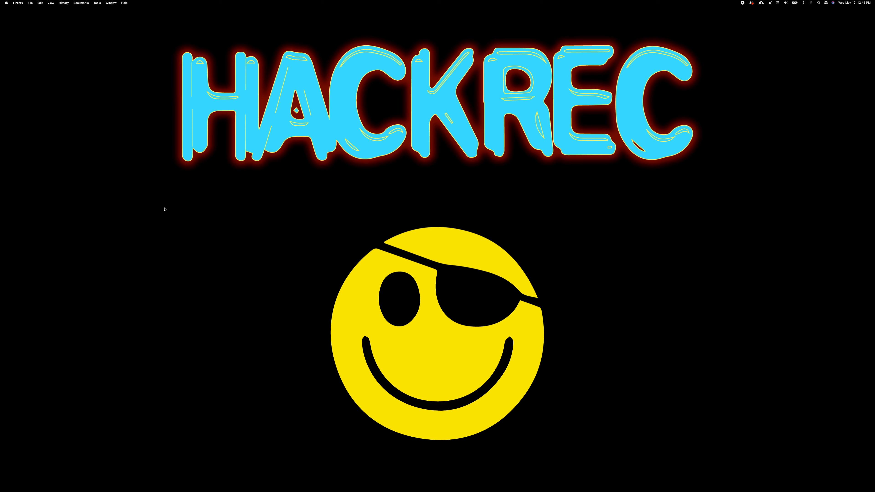
Step: Launch iMovie through Spotlight search
{"action": "key", "text": "super+space"}
{"action": "type", "text": "ji"}
{"action": "key", "text": "BackSpace"}
{"action": "key", "text": "BackSpace"}
{"action": "type", "text": "imov"}
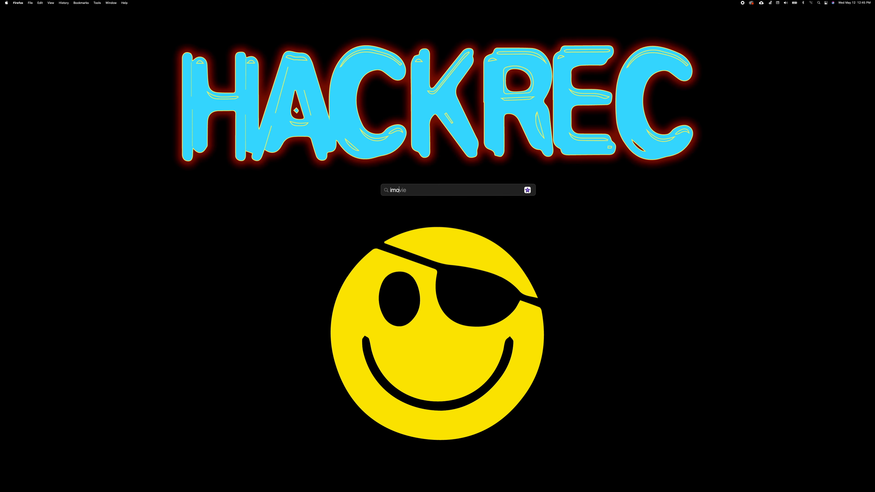
{"action": "key", "text": "Return"}
Step: Create a new movie project, My Movie 1, and bring up Import Media
{"action": "left_click", "coordinate": [105, 87]}
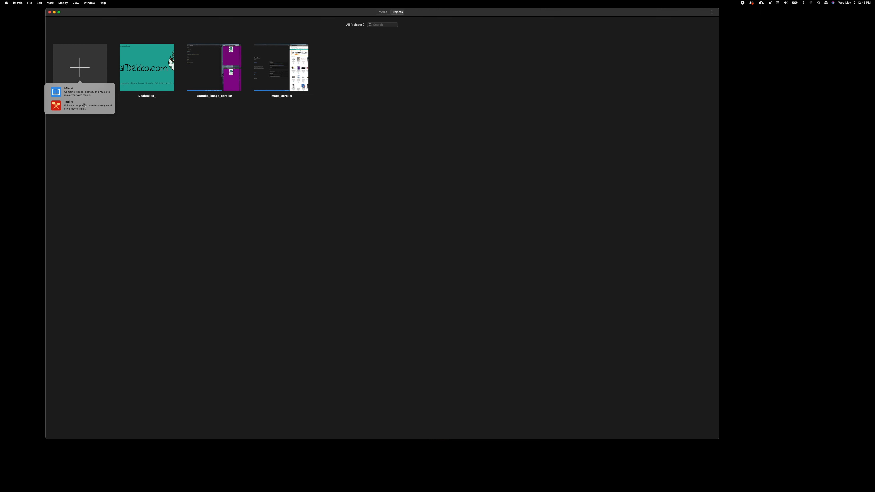
{"action": "left_click", "coordinate": [80, 93]}
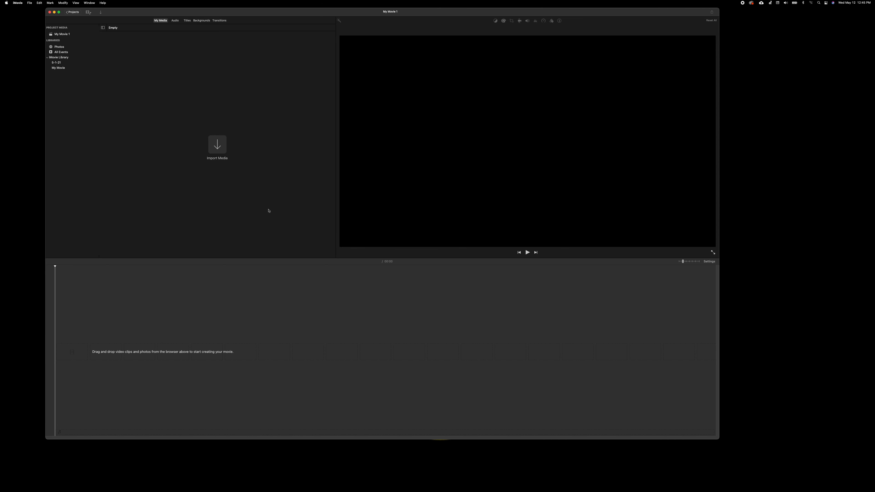
{"action": "left_click", "coordinate": [222, 152]}
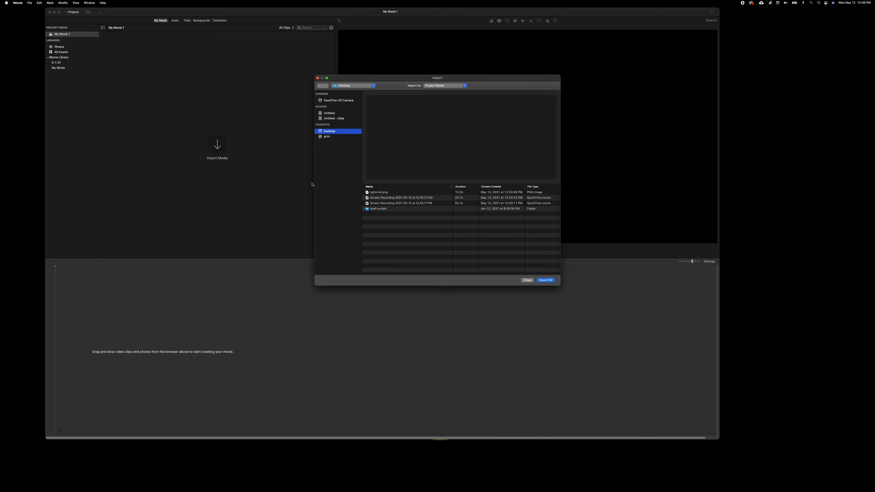
Step: Import both Desktop screen recordings and bgforvid.png one at a time
{"action": "double_click", "coordinate": [390, 198]}
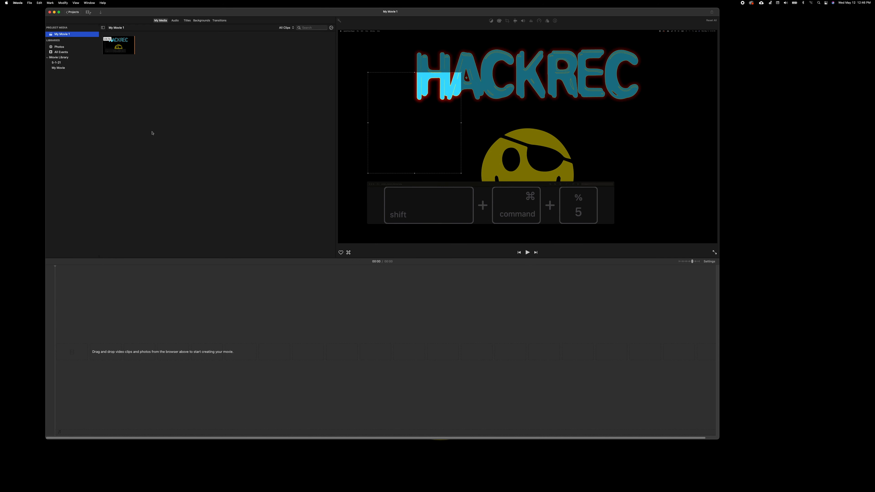
{"action": "left_click", "coordinate": [29, 3]}
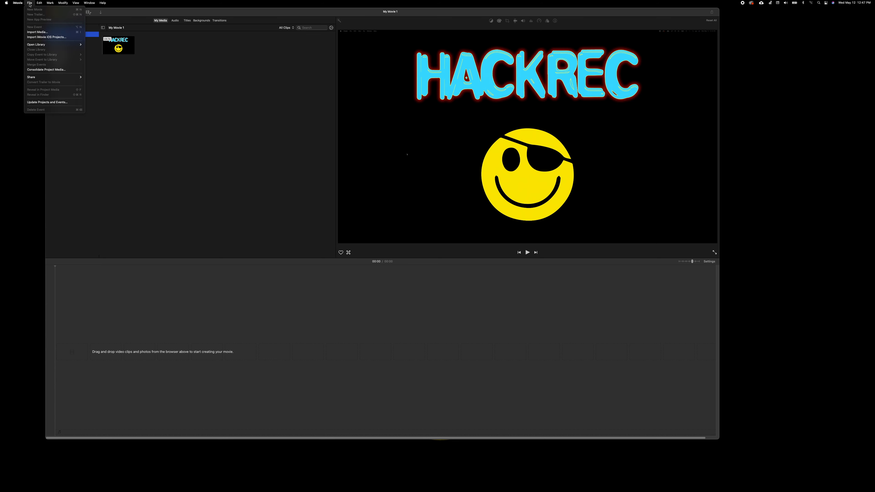
{"action": "left_click", "coordinate": [39, 32]}
{"action": "double_click", "coordinate": [379, 200]}
{"action": "key", "text": "super+i"}
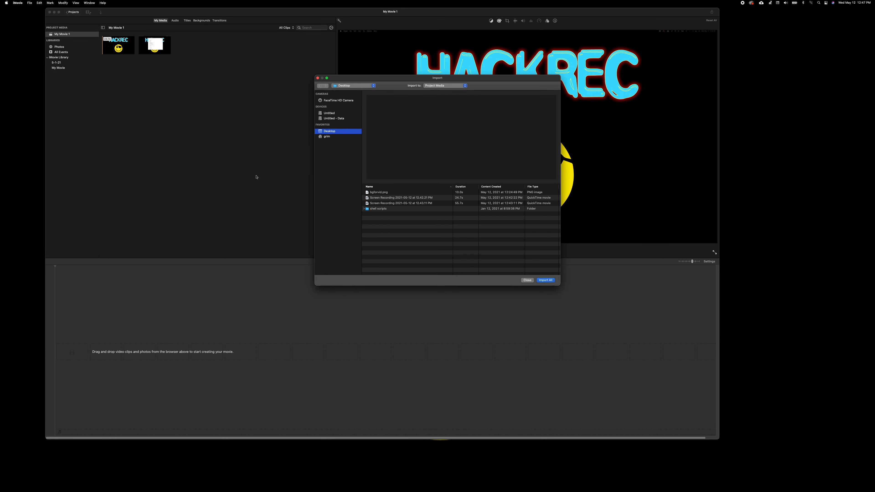
{"action": "double_click", "coordinate": [374, 194]}
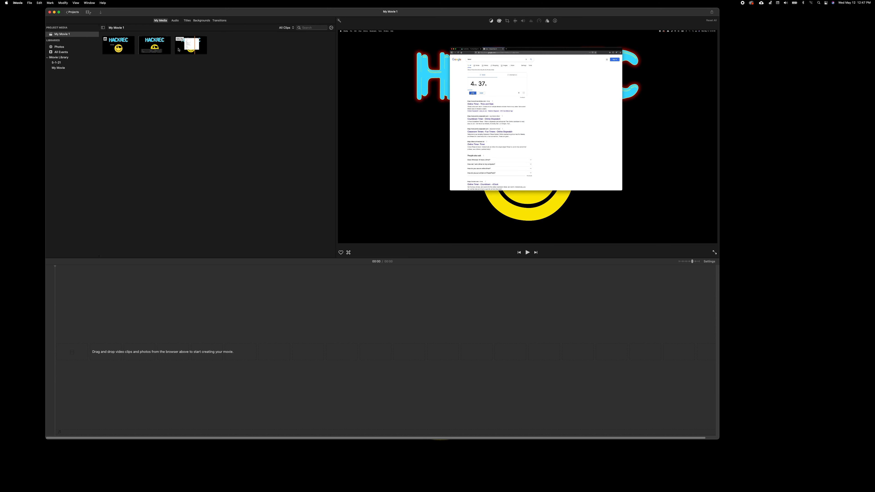
Step: Add the second clip to the timeline, split it at 00:17, and delete the trailing piece
{"action": "left_click_drag", "start_coordinate": [155, 55], "coordinate": [119, 321]}
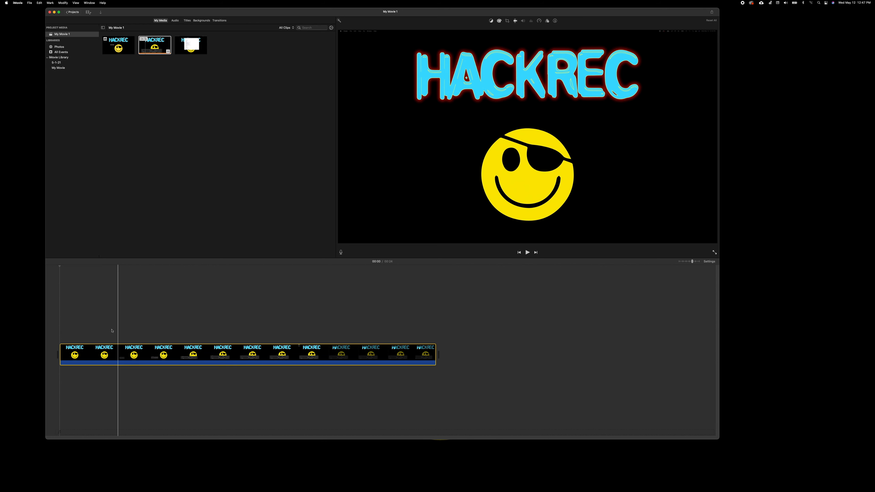
{"action": "key", "text": "super+equal"}
{"action": "key", "text": "super+equal"}
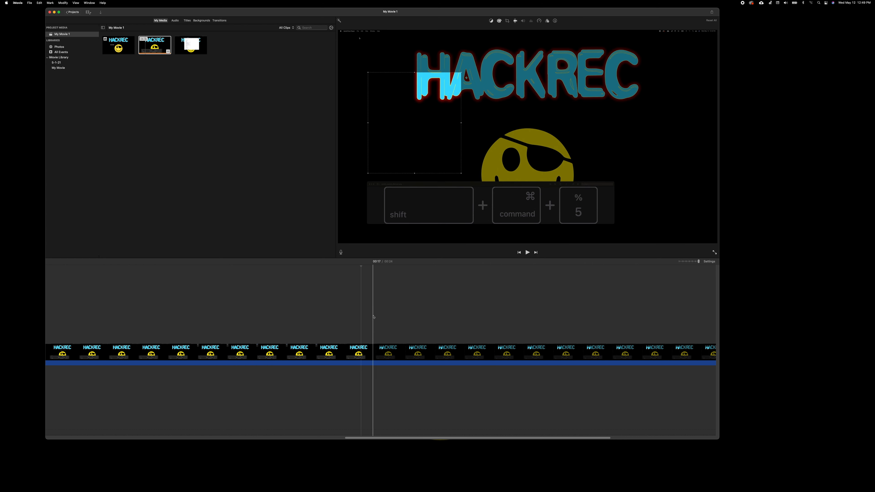
{"action": "right_click", "coordinate": [360, 351]}
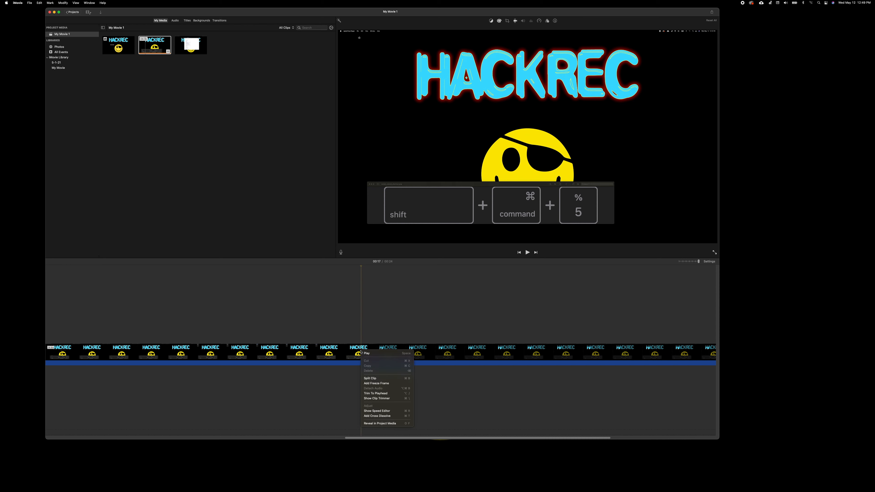
{"action": "left_click", "coordinate": [378, 379]}
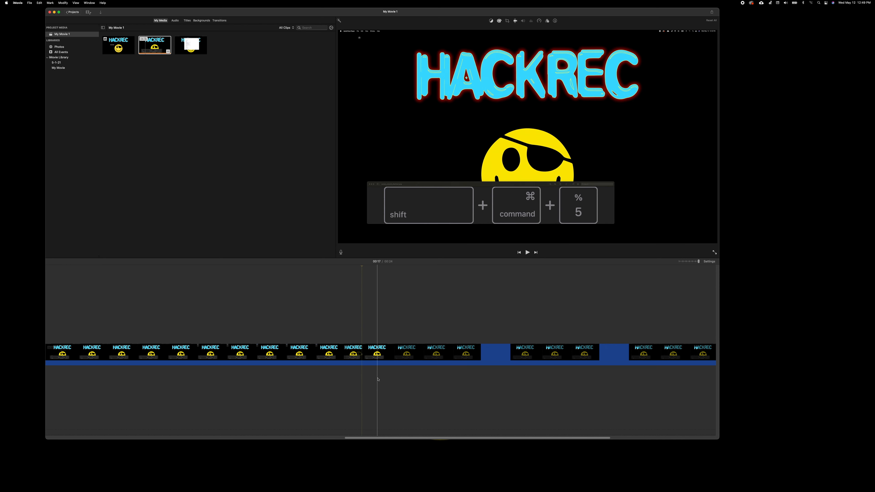
{"action": "right_click", "coordinate": [462, 356]}
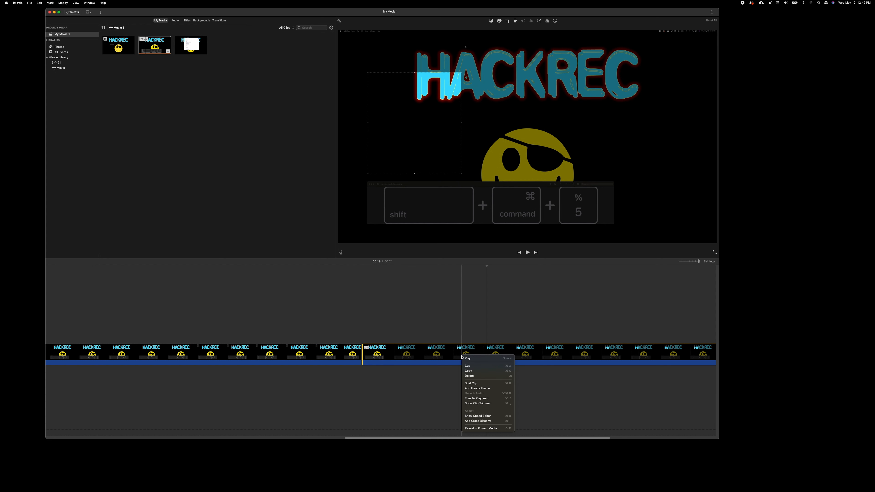
{"action": "left_click", "coordinate": [498, 379]}
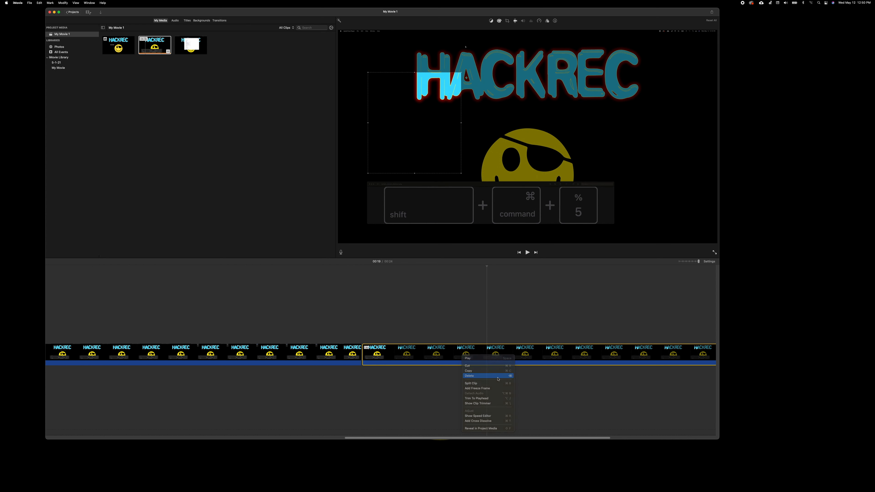
{"action": "scroll", "coordinate": [482, 355], "scroll_direction": "left", "scroll_amount": 8}
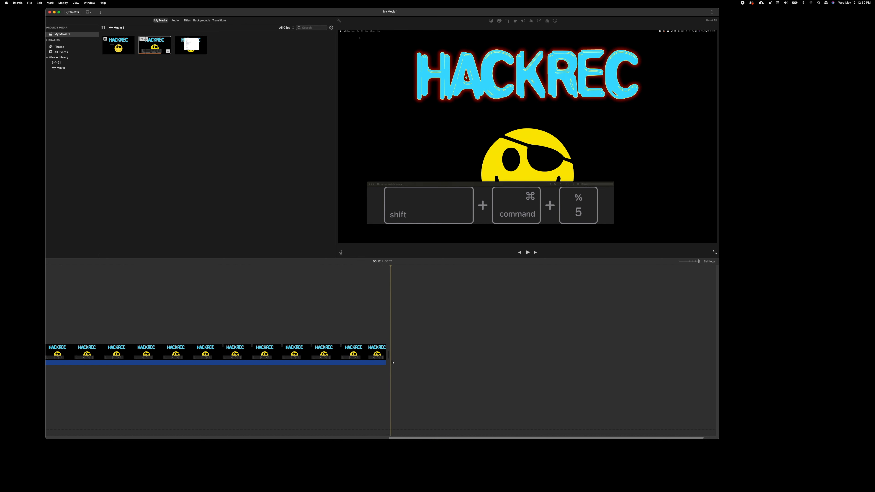
{"action": "scroll", "coordinate": [484, 355], "scroll_direction": "left", "scroll_amount": 1}
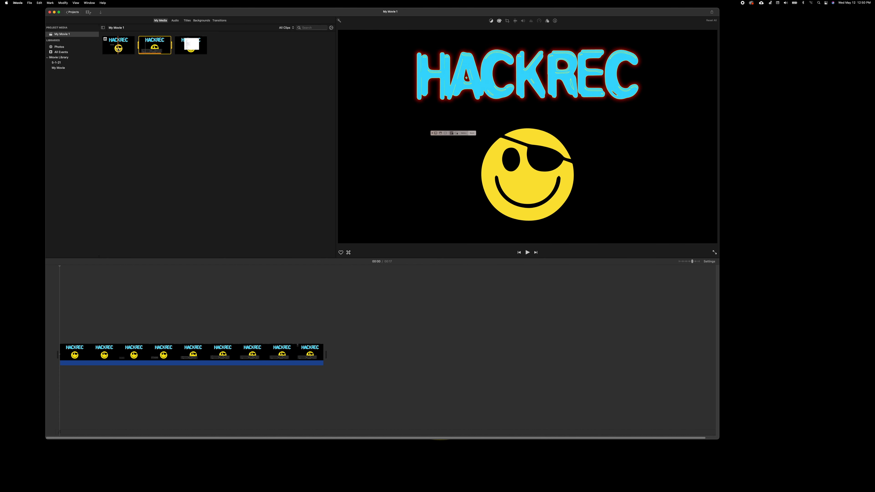
Step: Append the HACKREC still with Fit cropping, then append the browser screen recording after it
{"action": "left_click_drag", "start_coordinate": [118, 50], "coordinate": [308, 327]}
{"action": "key", "text": "space"}
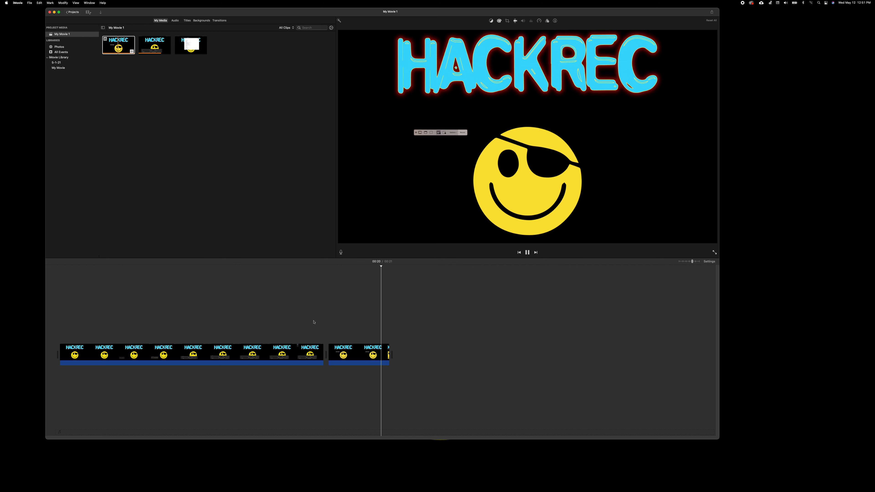
{"action": "left_click", "coordinate": [351, 357]}
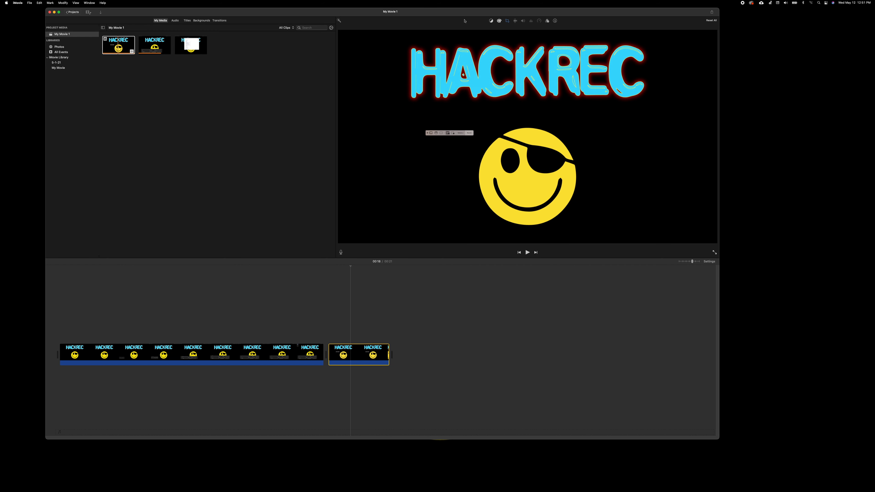
{"action": "left_click", "coordinate": [507, 21]}
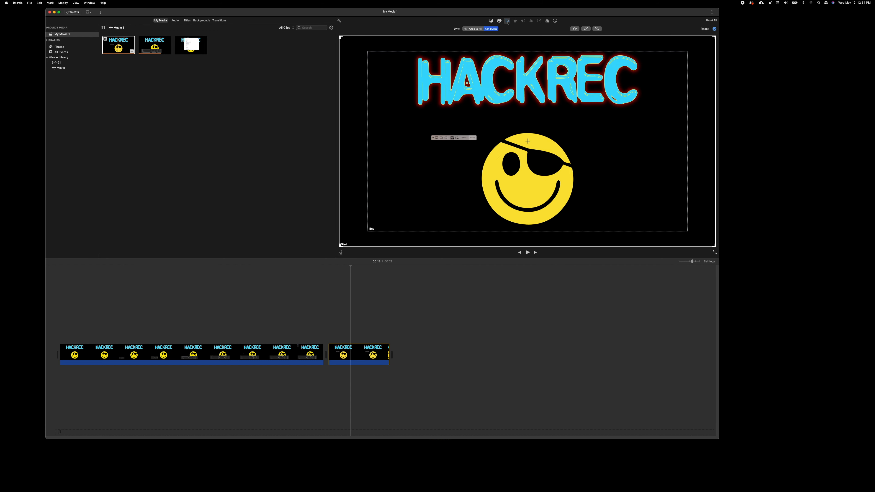
{"action": "left_click", "coordinate": [465, 29]}
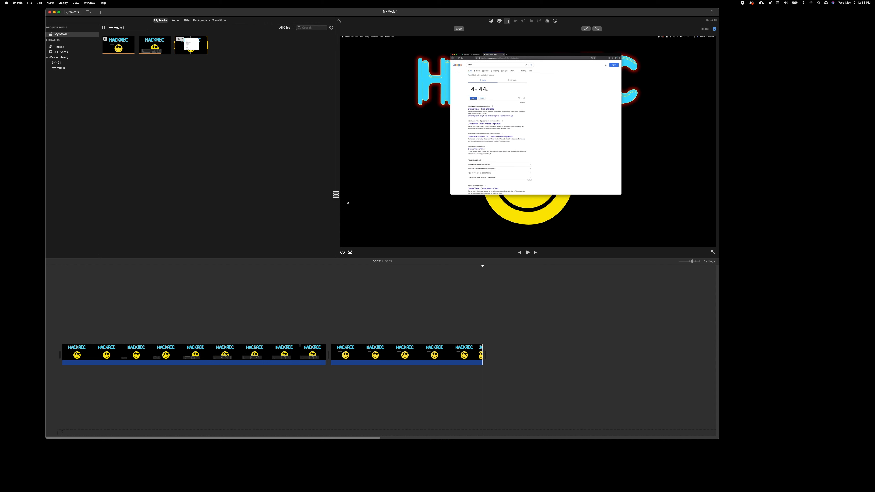
{"action": "left_click_drag", "start_coordinate": [347, 202], "coordinate": [495, 350]}
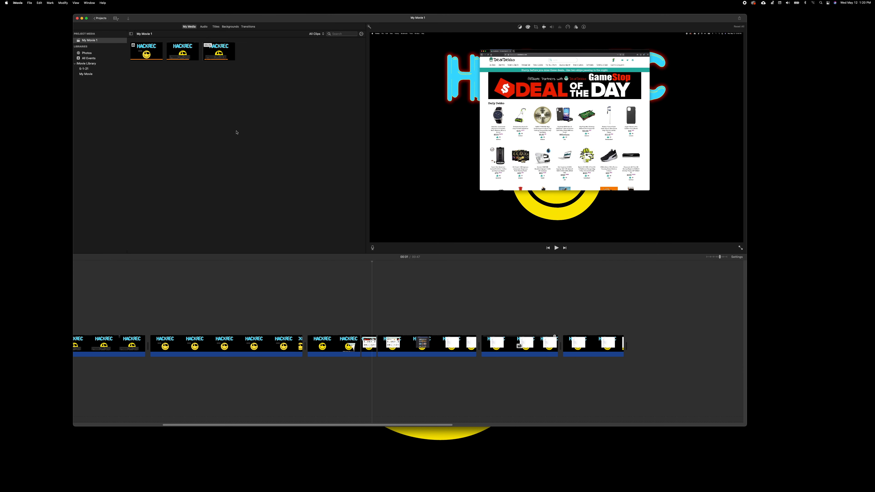
Step: Import the new screenshot, place it above the clips, trim both edges, and set Fit
{"action": "key", "text": "super+i"}
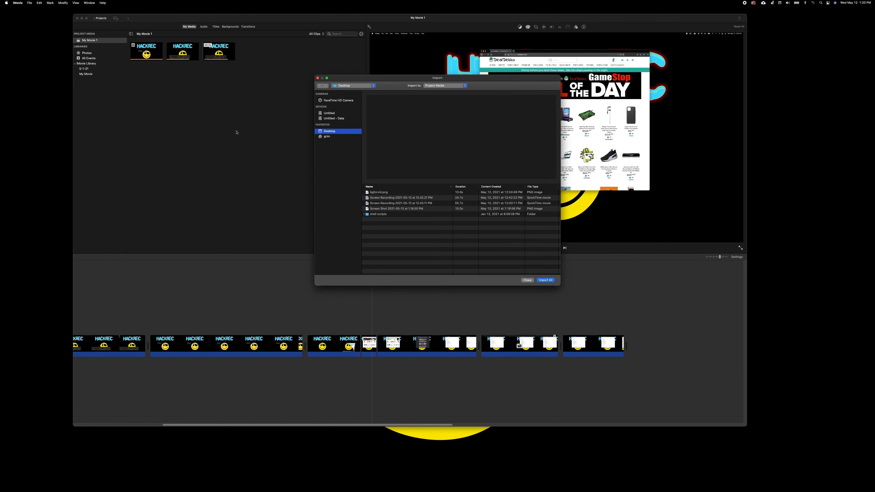
{"action": "double_click", "coordinate": [377, 208]}
{"action": "left_click_drag", "start_coordinate": [246, 52], "coordinate": [329, 289]}
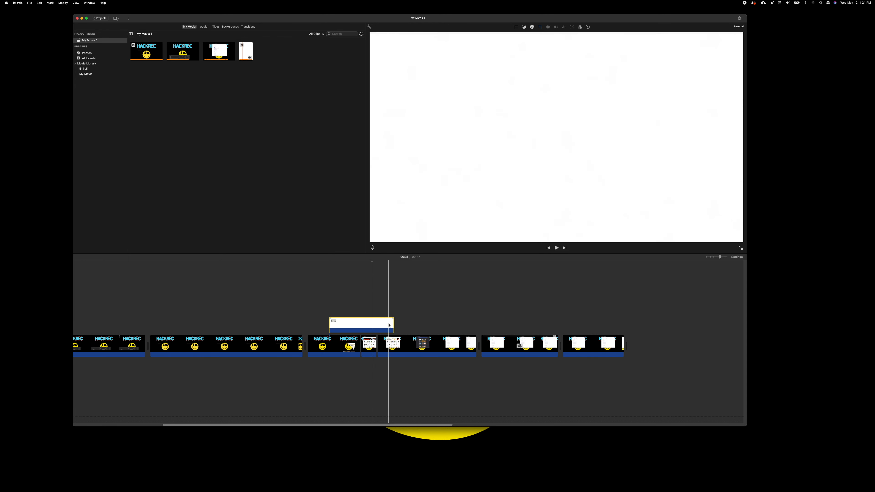
{"action": "left_click_drag", "start_coordinate": [393, 325], "coordinate": [361, 326]}
{"action": "left_click", "coordinate": [504, 34]}
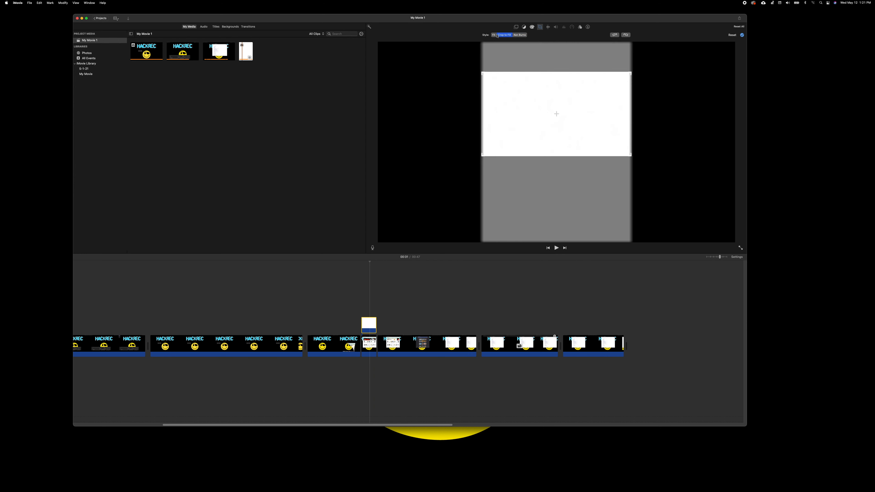
{"action": "left_click", "coordinate": [495, 35]}
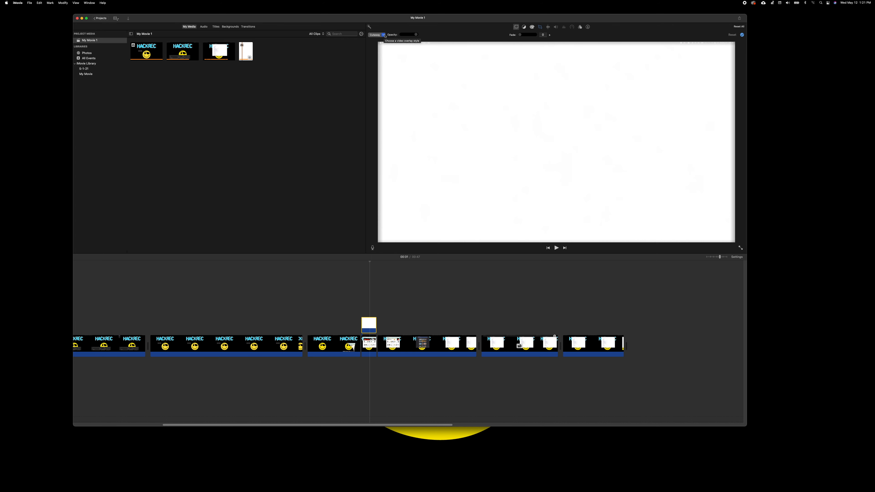
Step: Lower the overlay's opacity, switch it to Picture in Picture, and nudge the inset left and down
{"action": "mouse_move", "coordinate": [414, 35]}
{"action": "left_mouse_down"}
{"action": "mouse_move", "coordinate": [403, 35]}
{"action": "mouse_move", "coordinate": [416, 36]}
{"action": "left_mouse_up"}
{"action": "left_click", "coordinate": [385, 35]}
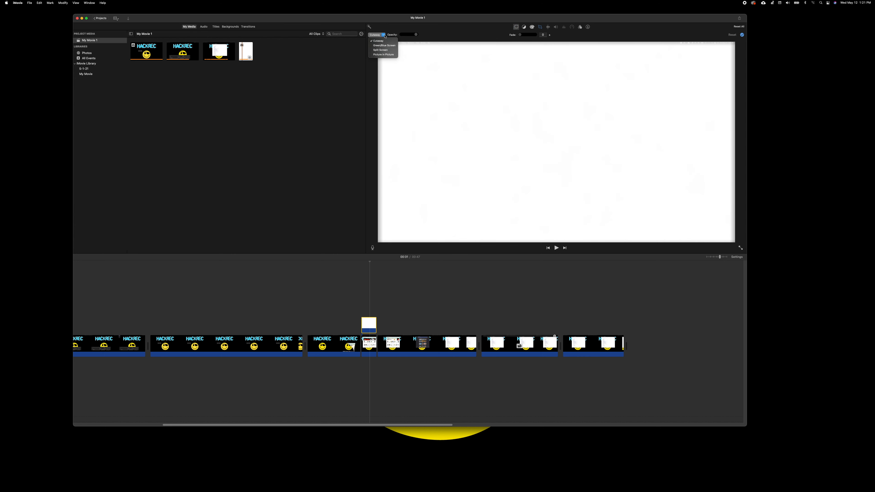
{"action": "left_click", "coordinate": [383, 55]}
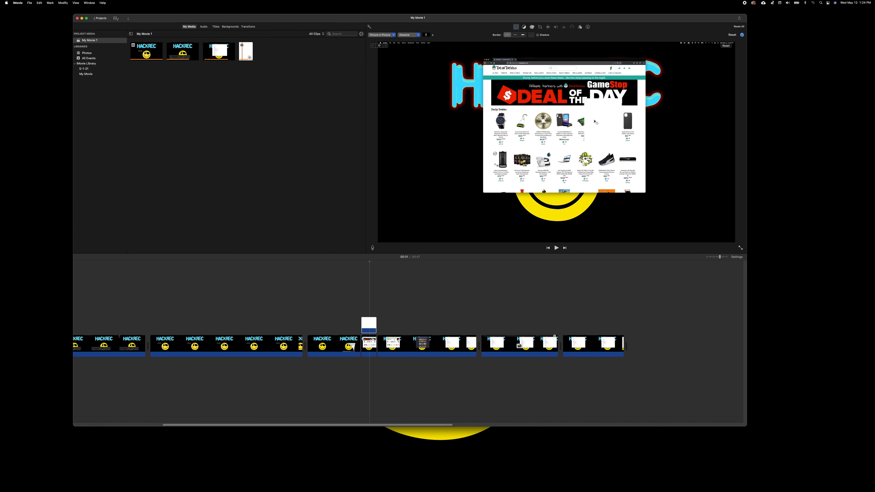
{"action": "left_click_drag", "start_coordinate": [594, 120], "coordinate": [586, 122]}
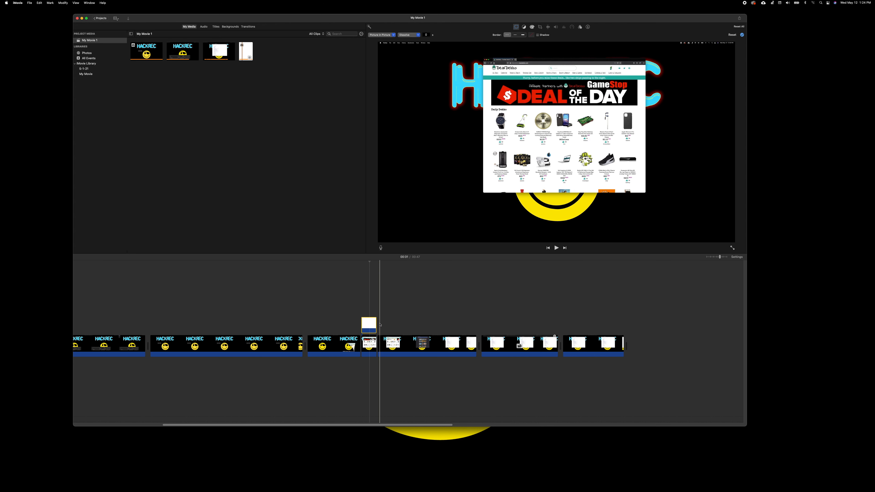
Step: Play back the movie around the picture-in-picture inset to preview it
{"action": "left_click", "coordinate": [354, 322]}
{"action": "key", "text": "space"}
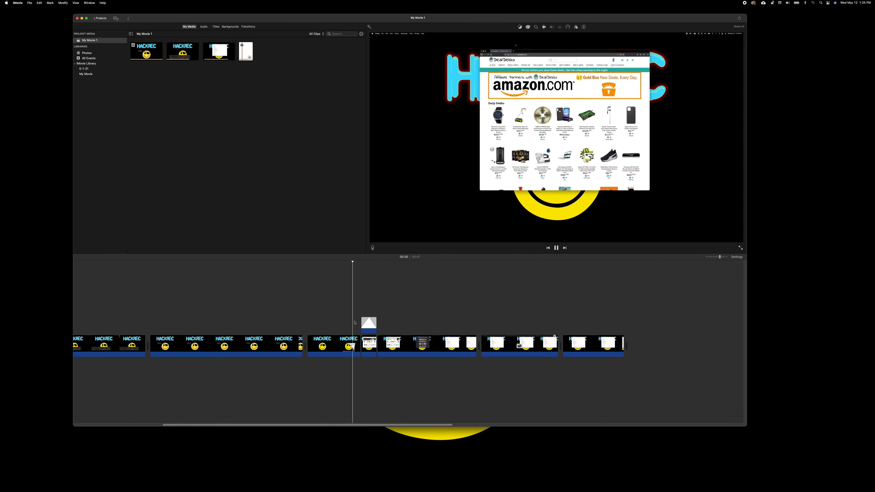
{"action": "key", "text": "space"}
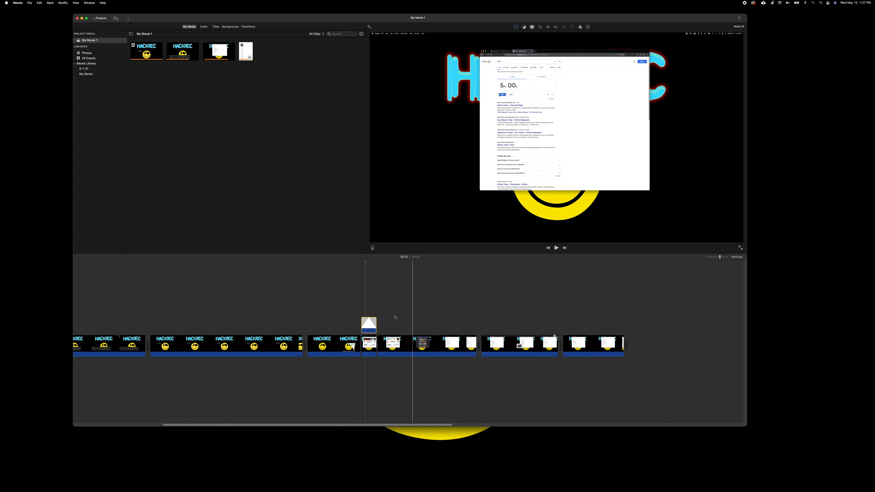
Step: Give the inset's Dissolve transition a 1-second duration and replay to check it
{"action": "left_click", "coordinate": [369, 325]}
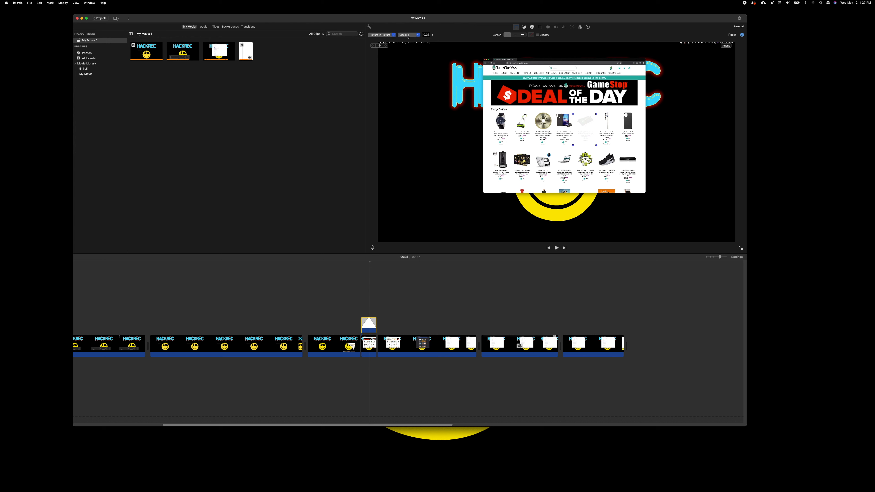
{"action": "left_click", "coordinate": [418, 35]}
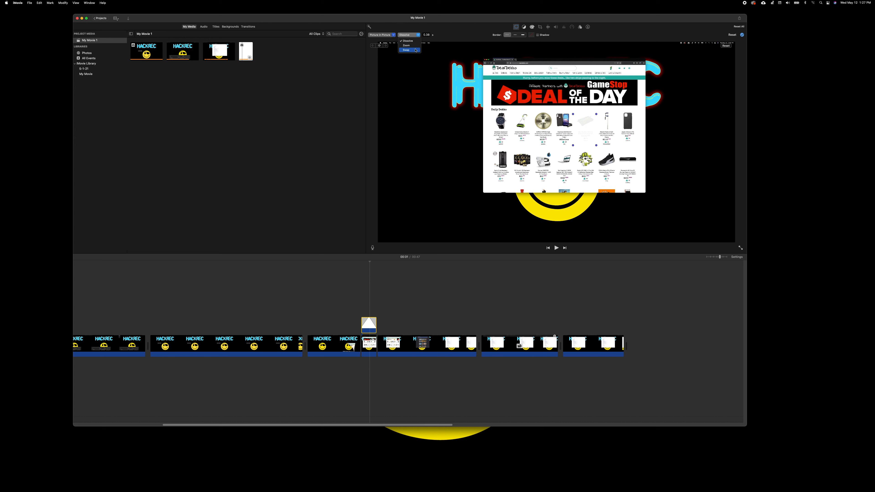
{"action": "left_click", "coordinate": [426, 35]}
{"action": "type", "text": "1"}
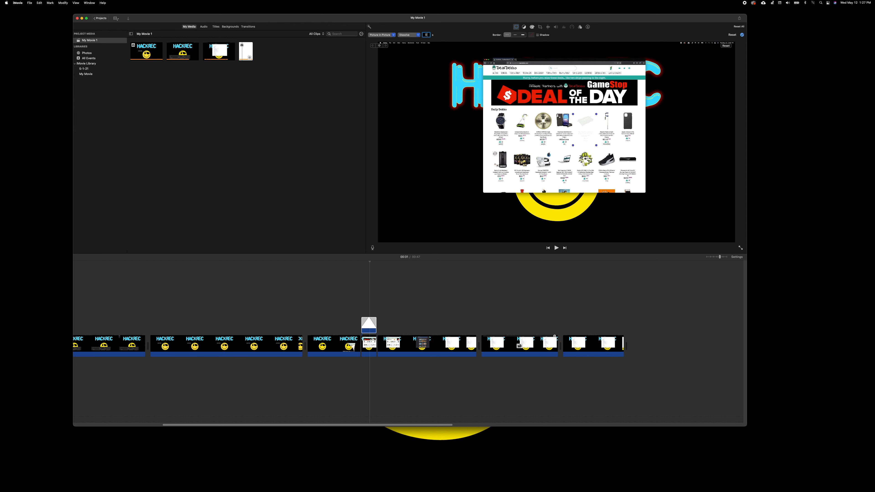
{"action": "left_click", "coordinate": [354, 310]}
{"action": "key", "text": "space"}
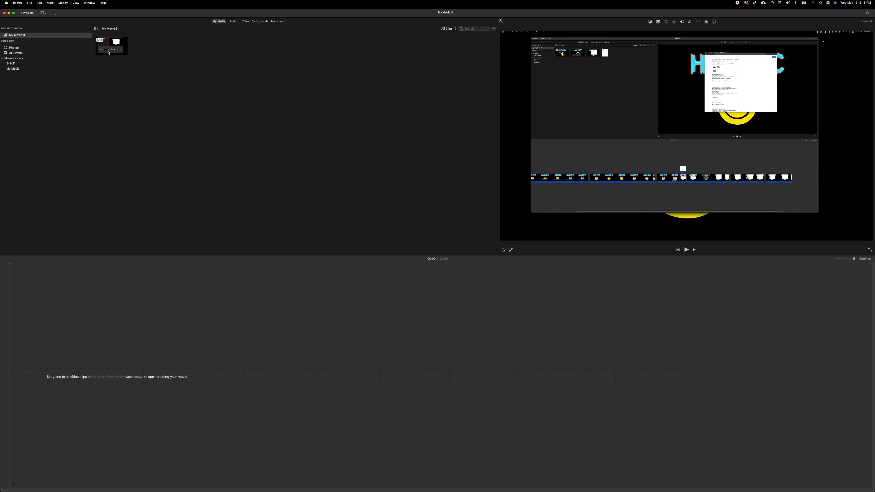
Step: Drag the screen recording clip from My Media down into the empty timeline
{"action": "left_click", "coordinate": [117, 54]}
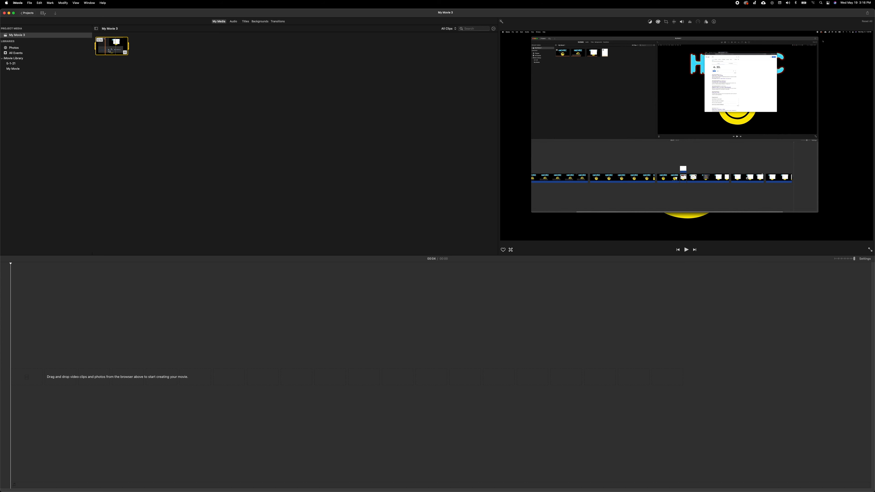
{"action": "left_click_drag", "start_coordinate": [107, 47], "coordinate": [88, 360]}
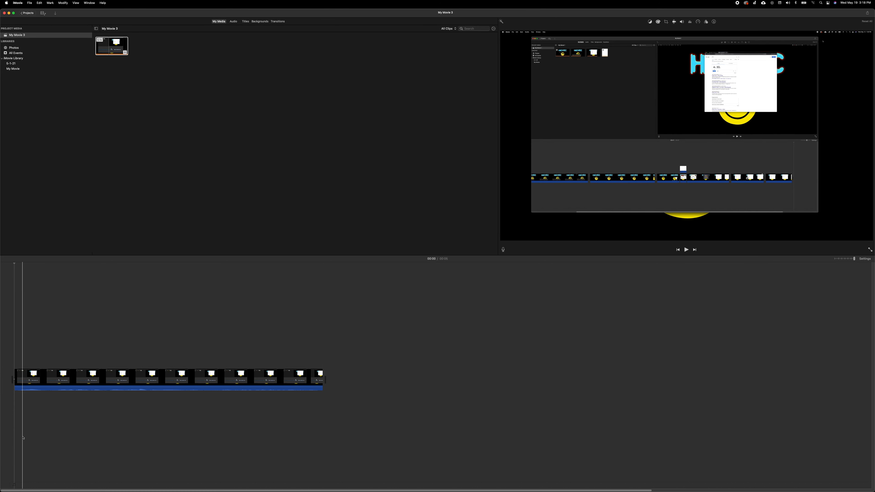
Step: Detach the screen-recording clip's audio into its own clip and select that audio clip
{"action": "right_click", "coordinate": [48, 378]}
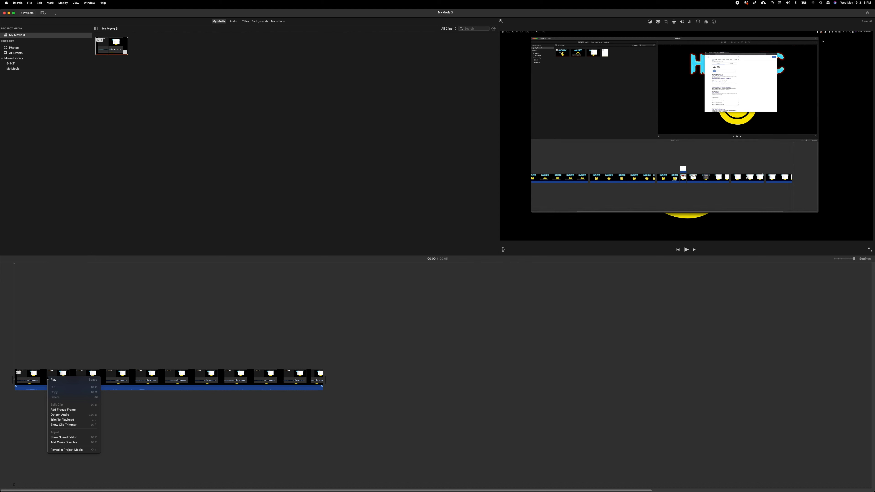
{"action": "left_click", "coordinate": [59, 415]}
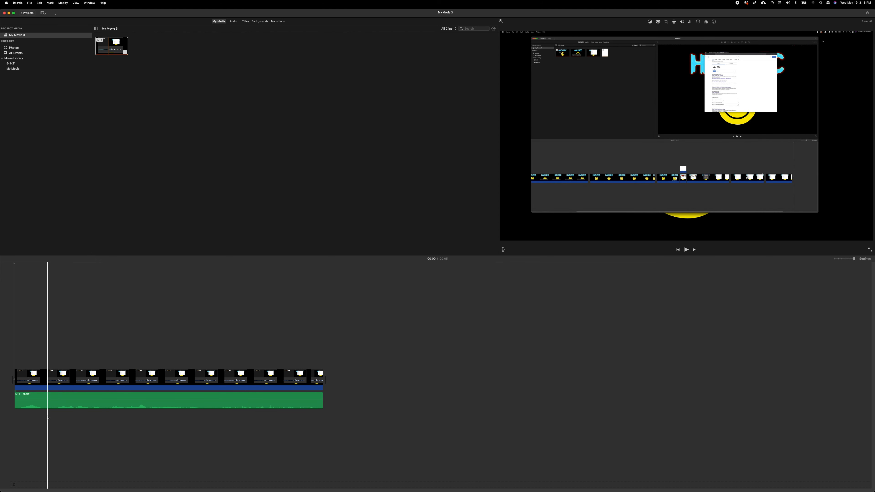
{"action": "left_click", "coordinate": [31, 406]}
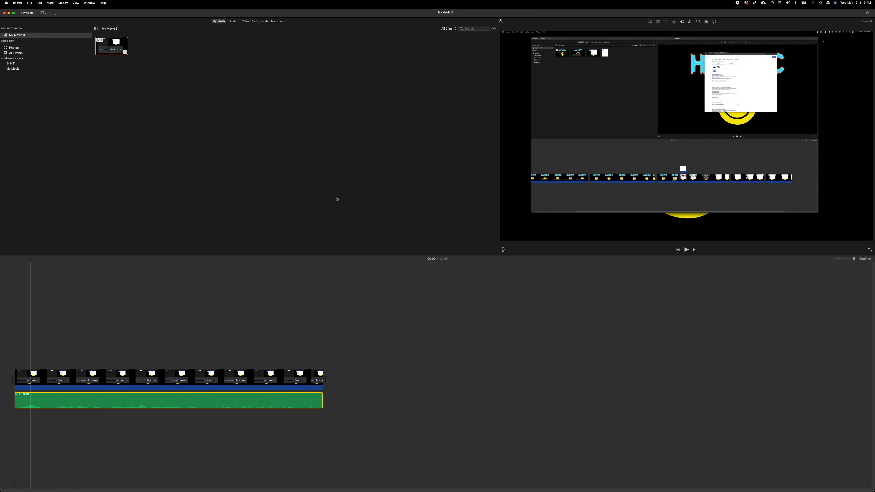
Step: Enable Reduce background noise with the Flat equalizer, then start Share > Export File for My Movie 3
{"action": "left_click", "coordinate": [690, 21]}
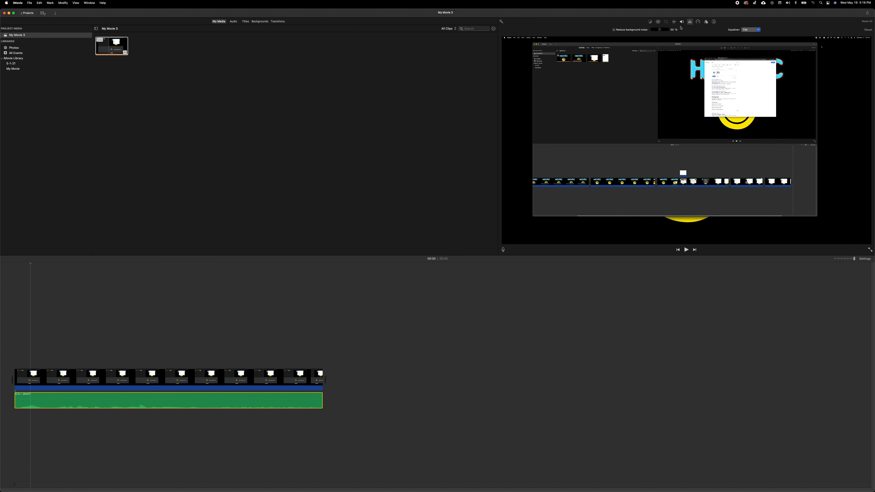
{"action": "left_click", "coordinate": [617, 30]}
{"action": "left_click", "coordinate": [755, 30]}
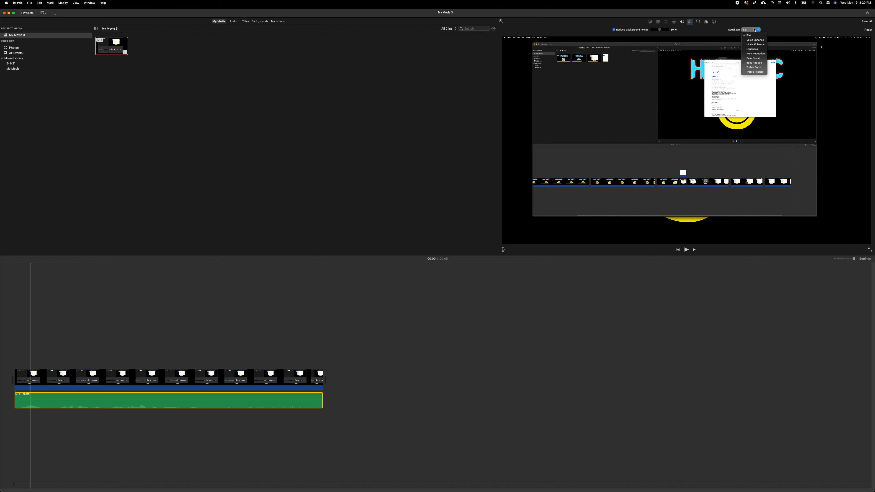
{"action": "left_click", "coordinate": [754, 30]}
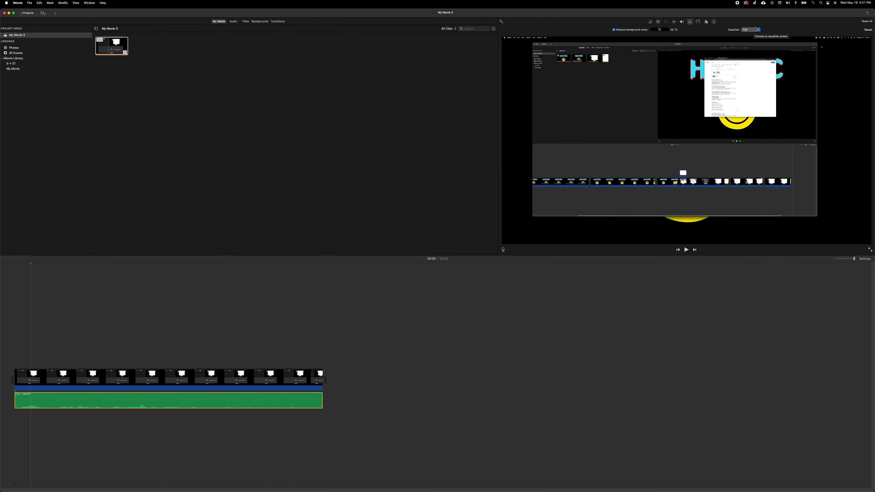
{"action": "left_click", "coordinate": [867, 14]}
{"action": "left_click", "coordinate": [859, 48]}
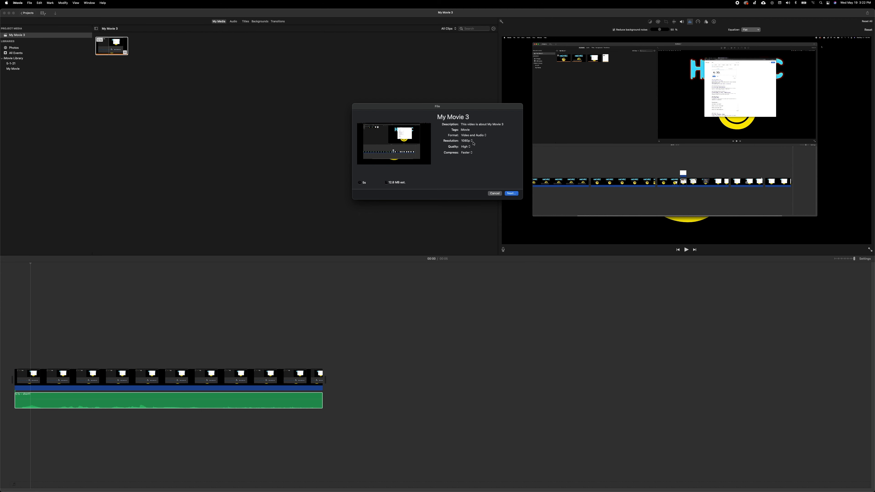
Step: Export My Movie 3 at 4K resolution as 'Our Movie' to the Desktop
{"action": "left_click", "coordinate": [471, 141]}
{"action": "left_click", "coordinate": [466, 147]}
{"action": "left_click", "coordinate": [511, 193]}
{"action": "type", "text": "Our Movie"}
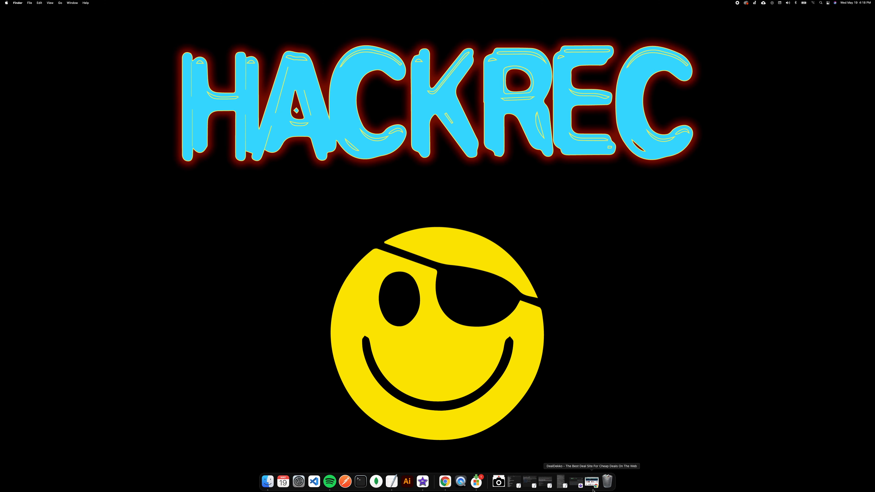
{"action": "left_click", "coordinate": [569, 482]}
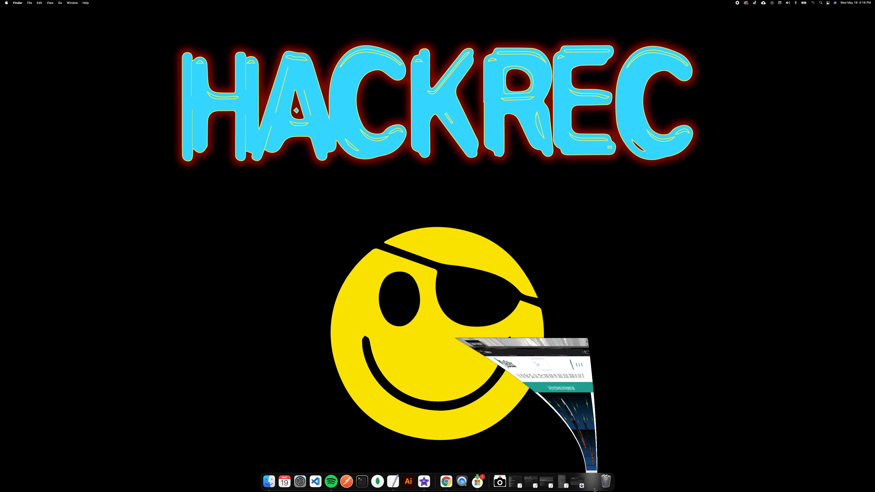
Step: Go to youtube.com and open YouTube Studio from the account menu
{"action": "left_click", "coordinate": [376, 78]}
{"action": "type", "text": "youtube.com"}
{"action": "key", "text": "Return"}
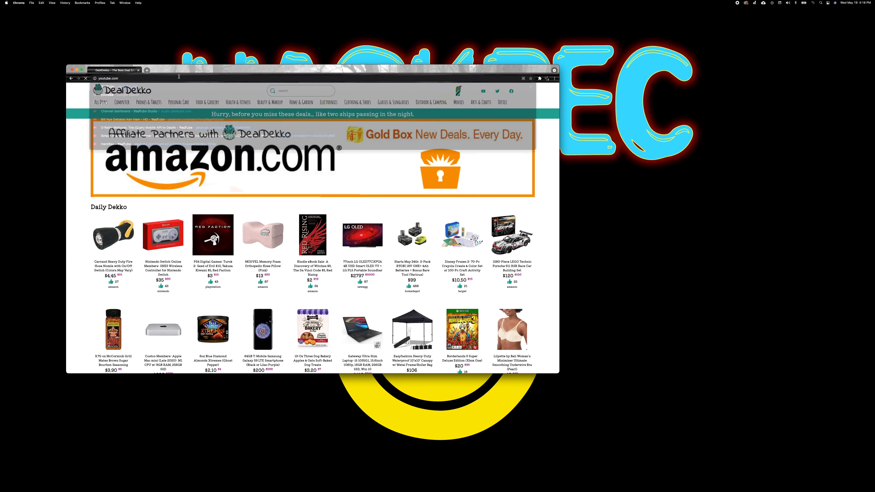
{"action": "left_click", "coordinate": [545, 89]}
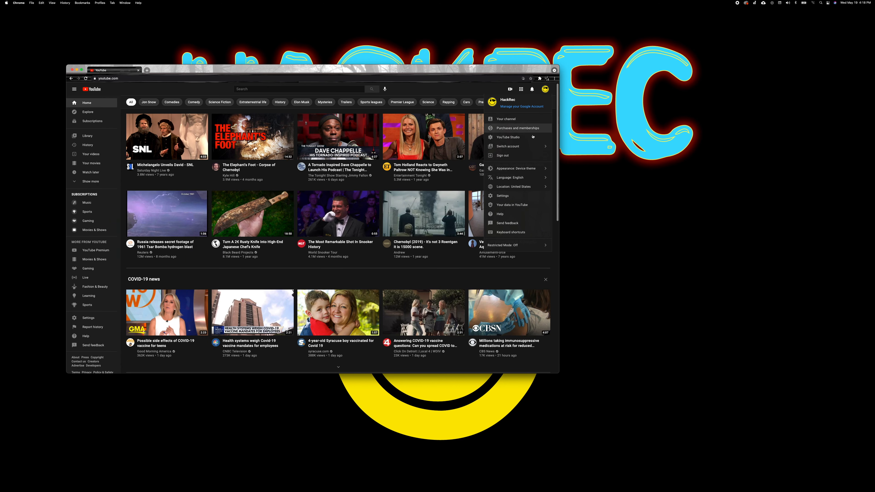
{"action": "left_click", "coordinate": [502, 139]}
Step: Start a new upload via CREATE > Upload videos and bring up the file picker
{"action": "left_click", "coordinate": [530, 90]}
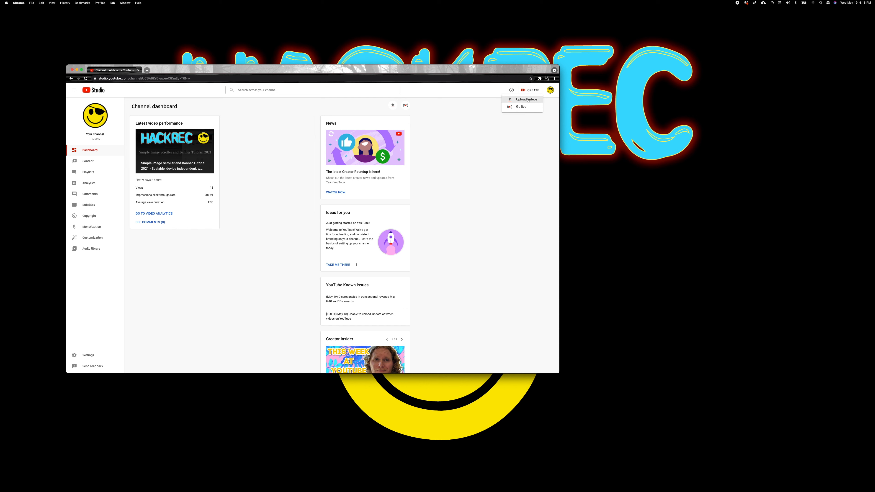
{"action": "left_click", "coordinate": [533, 100]}
{"action": "left_click", "coordinate": [315, 256]}
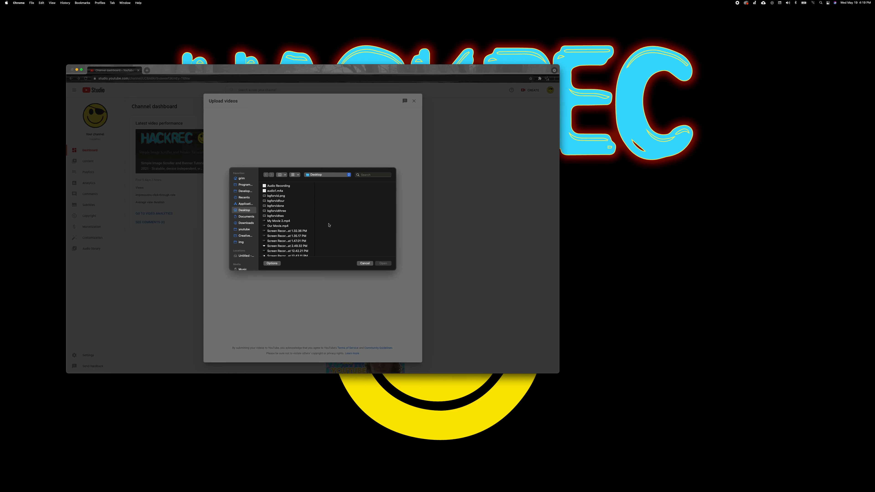
Step: Upload Our Movie.mp4 and advance past Details to the Video elements step
{"action": "double_click", "coordinate": [288, 226]}
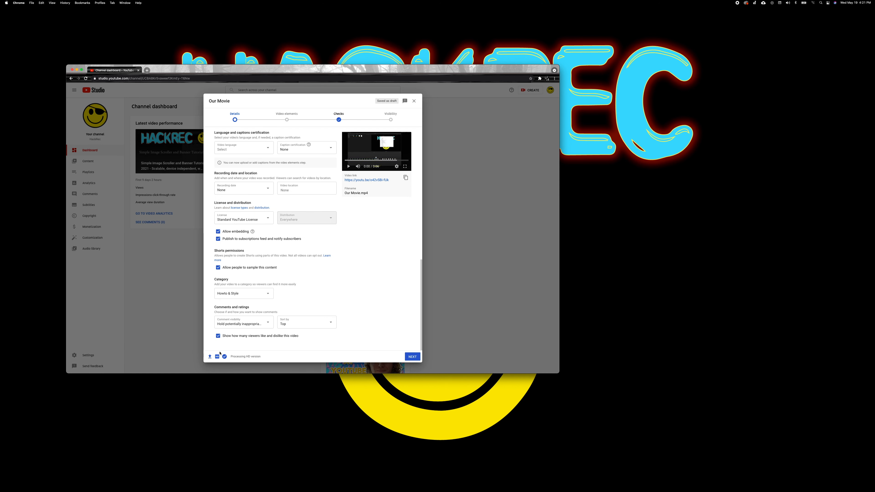
{"action": "mouse_move", "coordinate": [217, 357]}
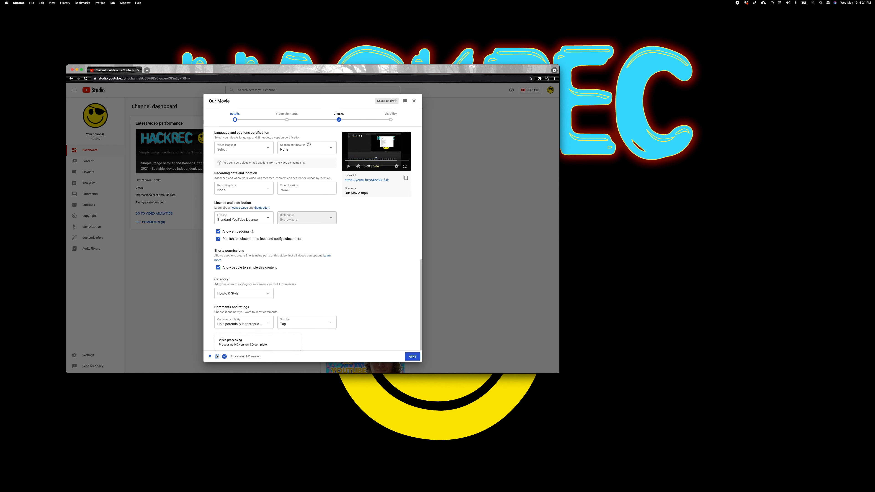
{"action": "left_click", "coordinate": [412, 357]}
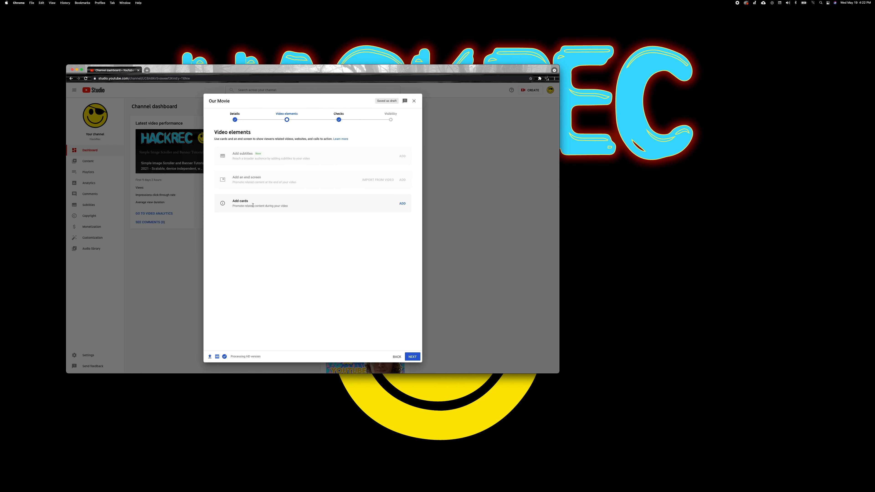